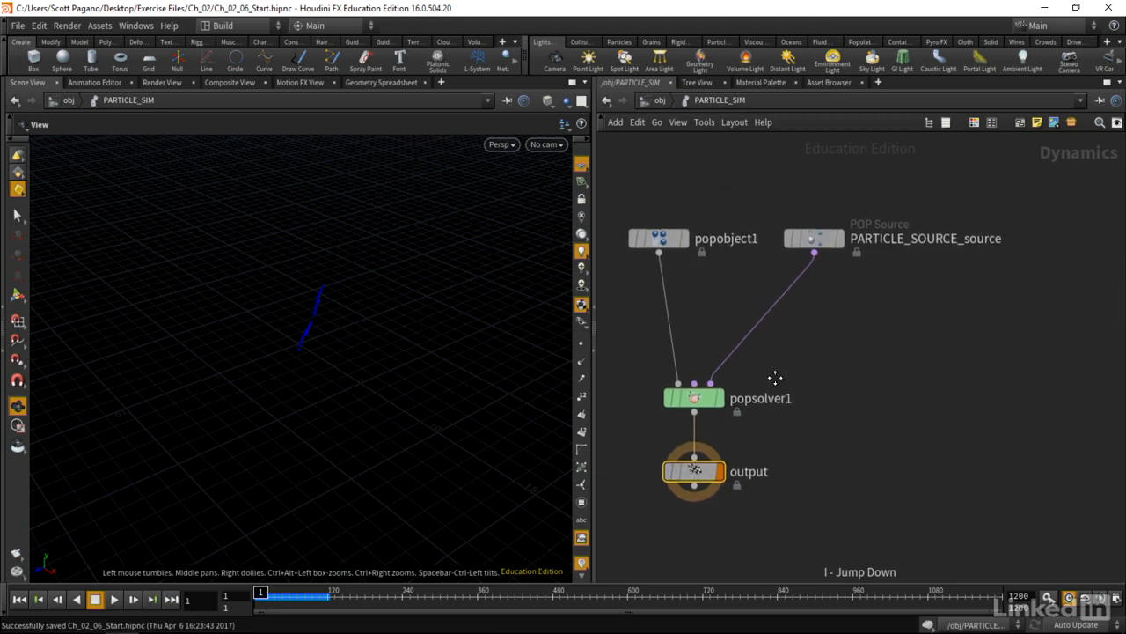
- Insert a POP Advect by Volumes node between PARTICLE_SOURCE_source and popsolver1
left_click(814, 234)
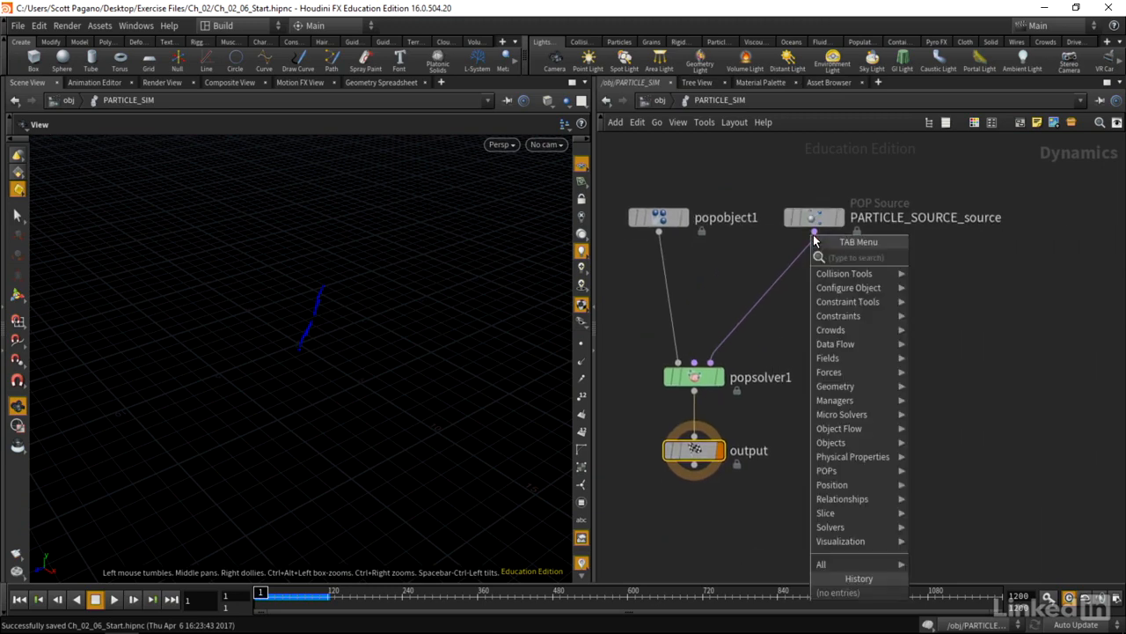
type("advec")
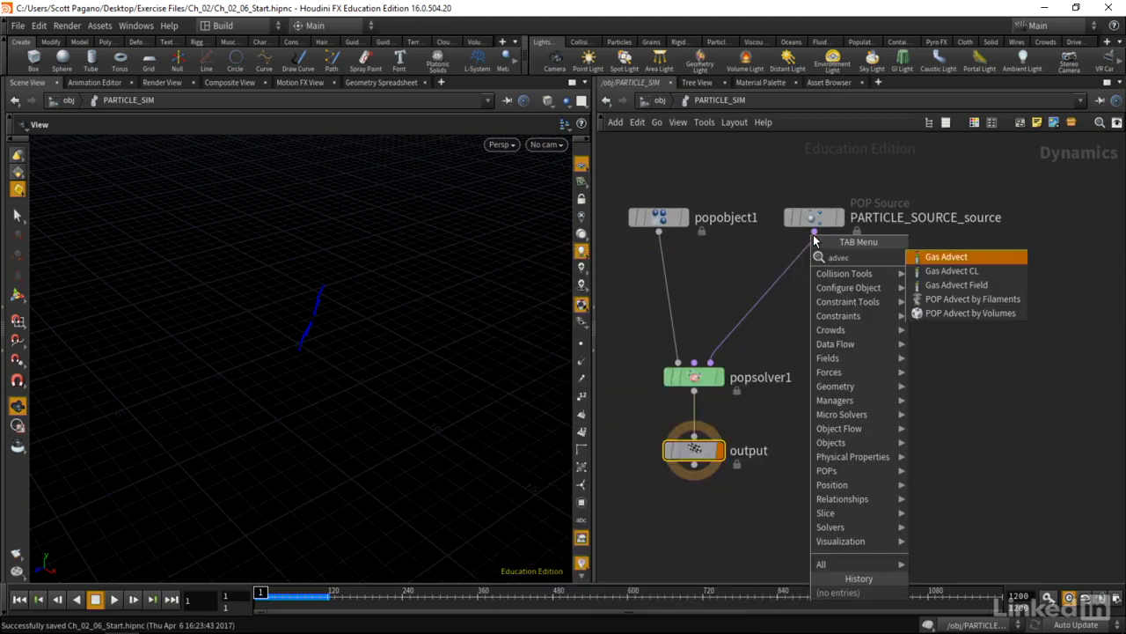
left_click(949, 315)
left_click(809, 286)
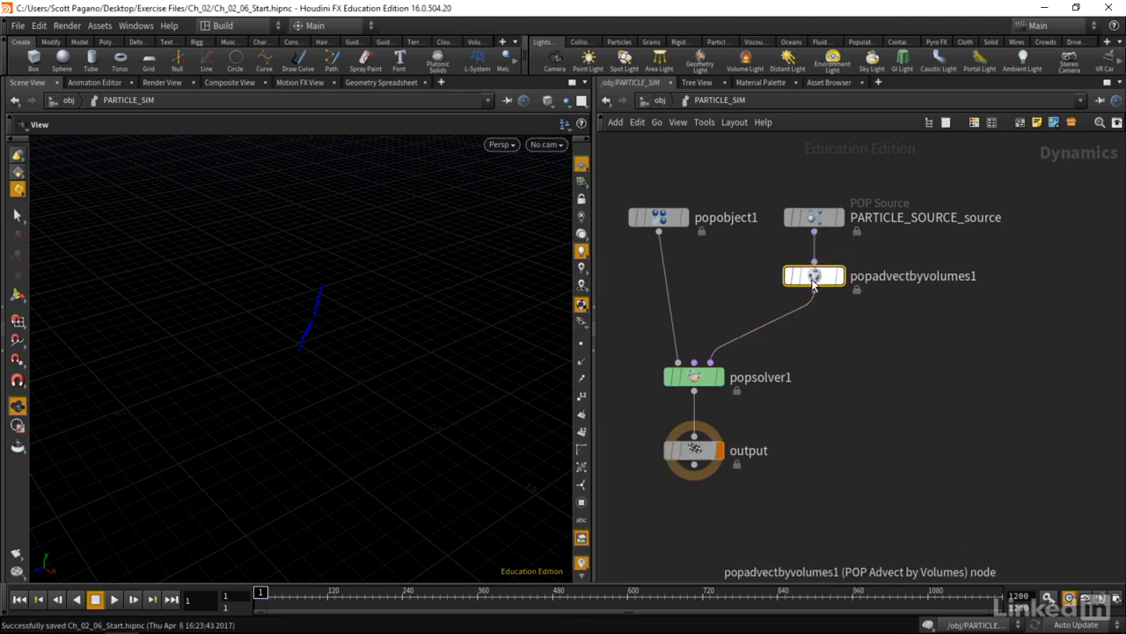
- Show the advect node's parameters, widen the network area, and set its velocity SOP to /obj/VOLUME_NOISE/_out
key("p")
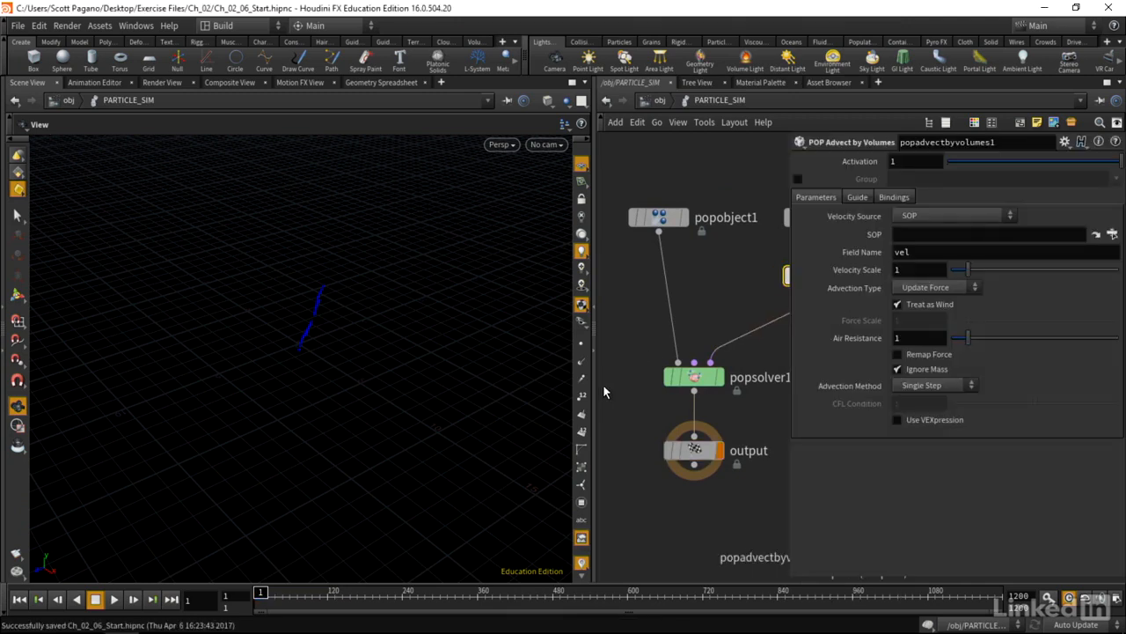
left_click_drag(595, 385, 392, 389)
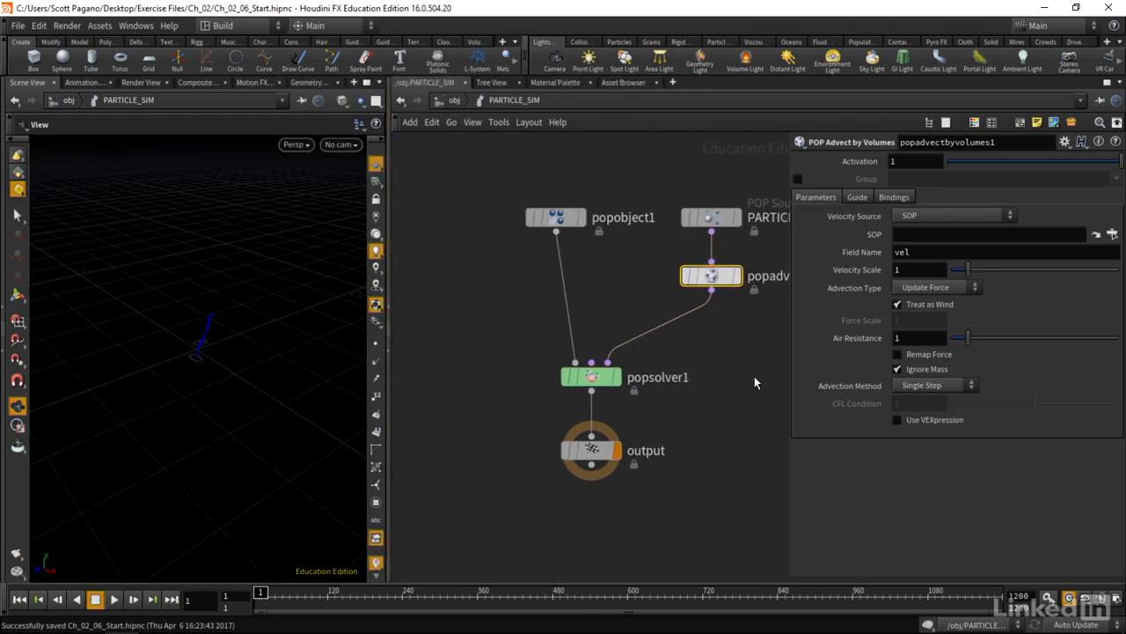
middle_click_drag(755, 378, 641, 354)
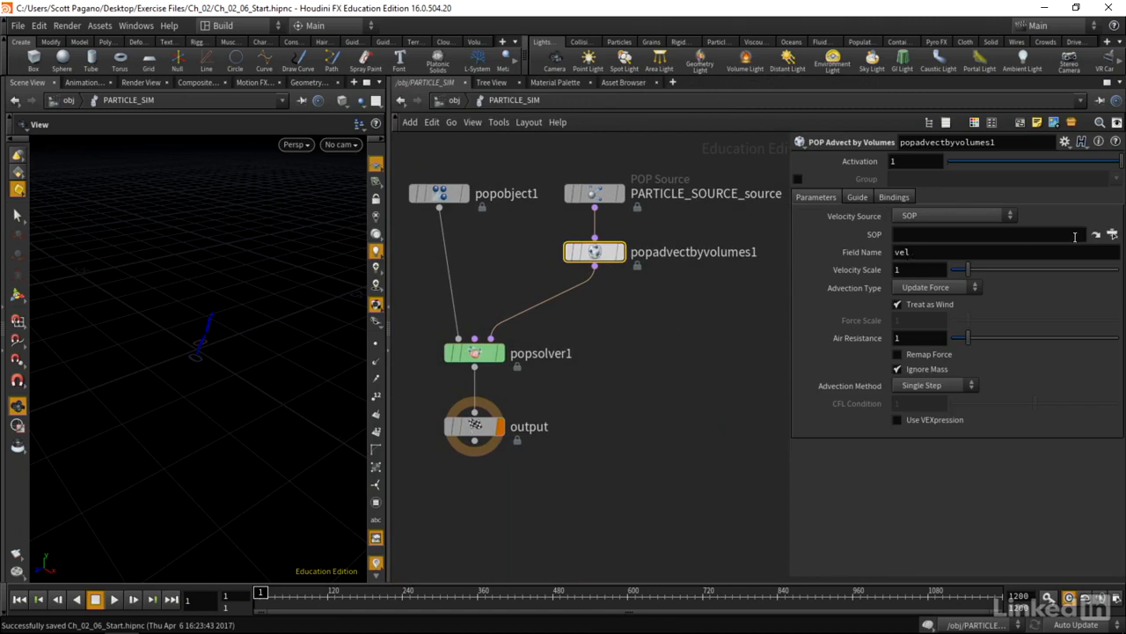
left_click(1112, 235)
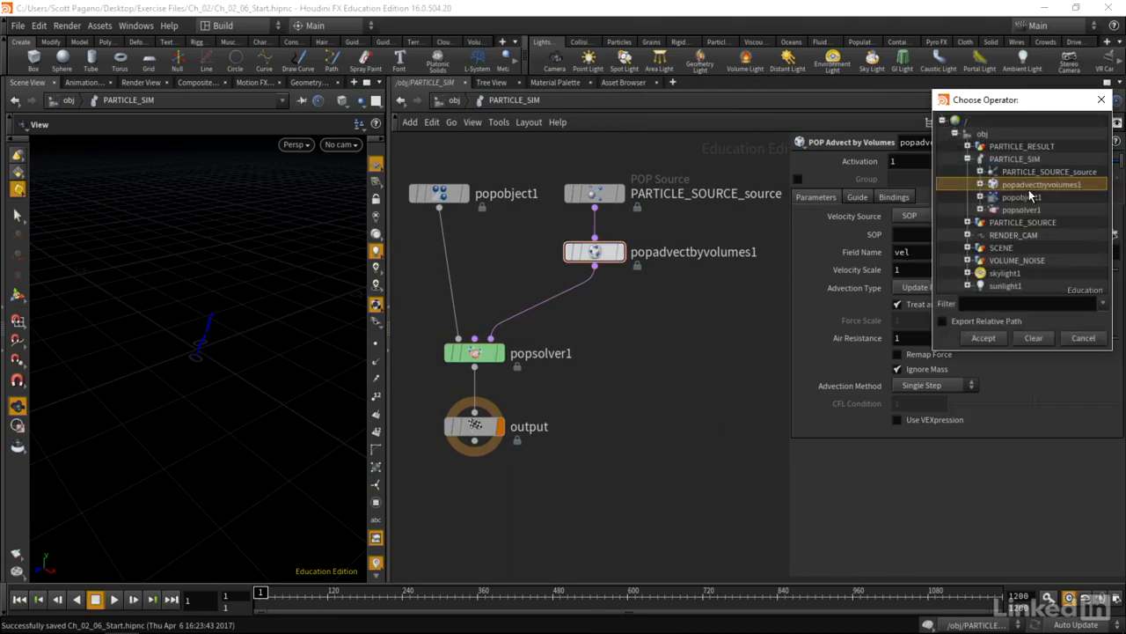
left_click(968, 159)
left_click(968, 209)
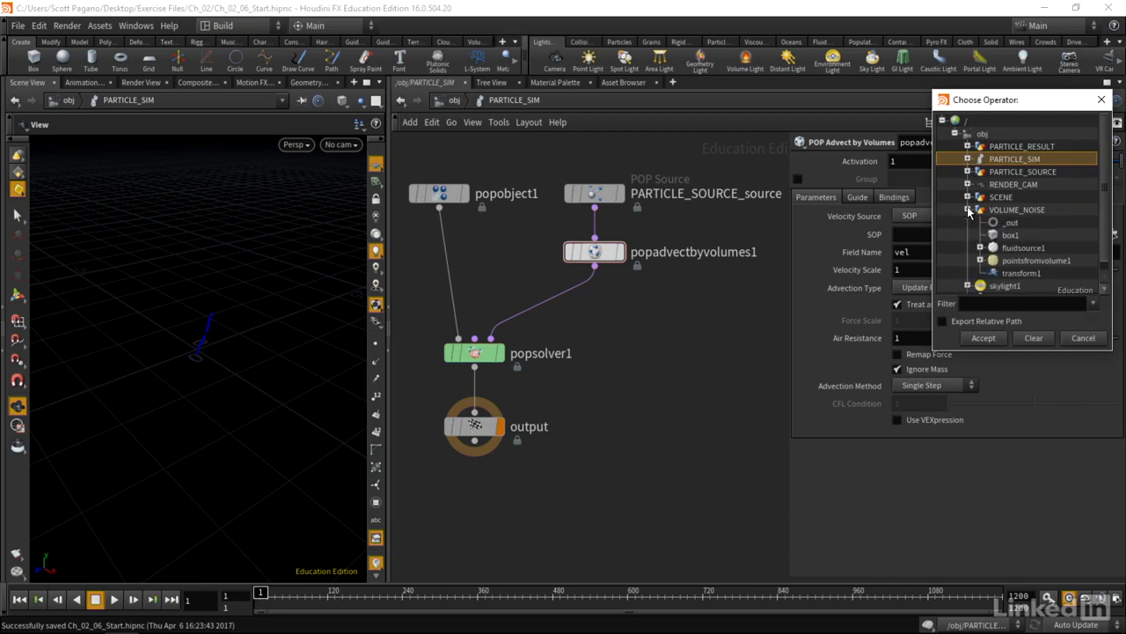
left_click(1011, 223)
left_click(983, 336)
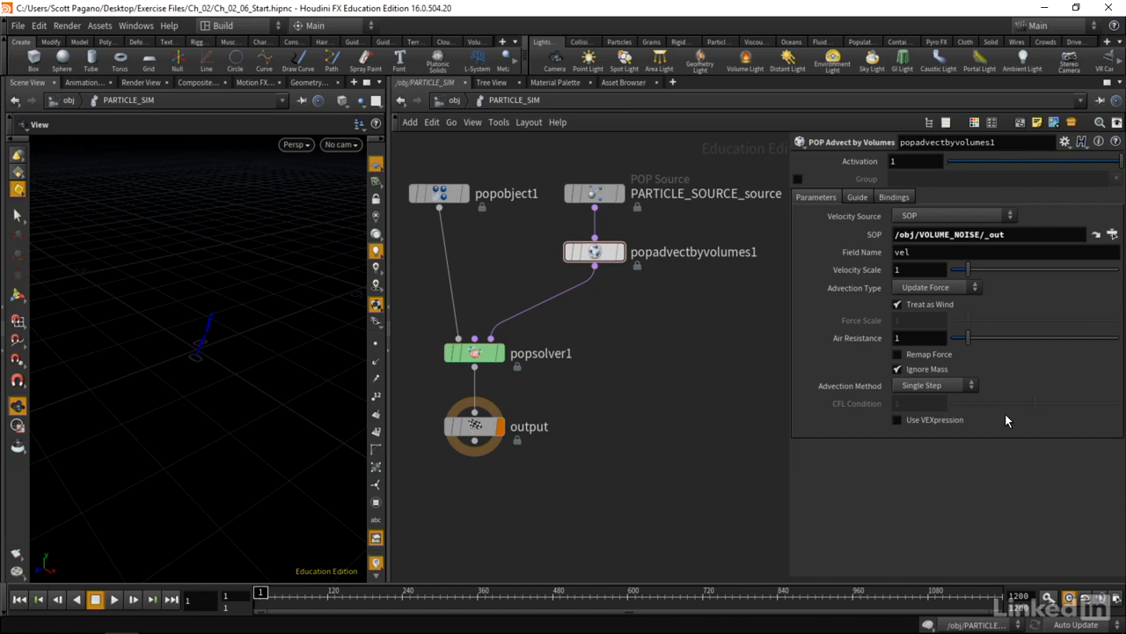
- Play the particle simulation to review the advected motion, then stop and return to the first frame
left_click_drag(311, 400, 347, 395)
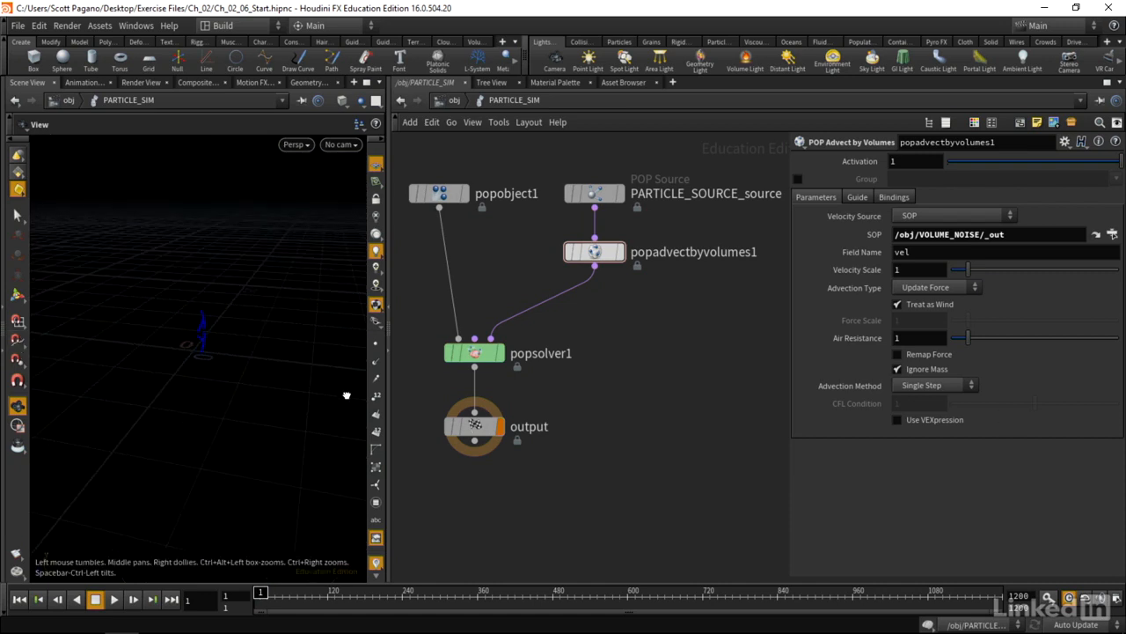
left_click(114, 598)
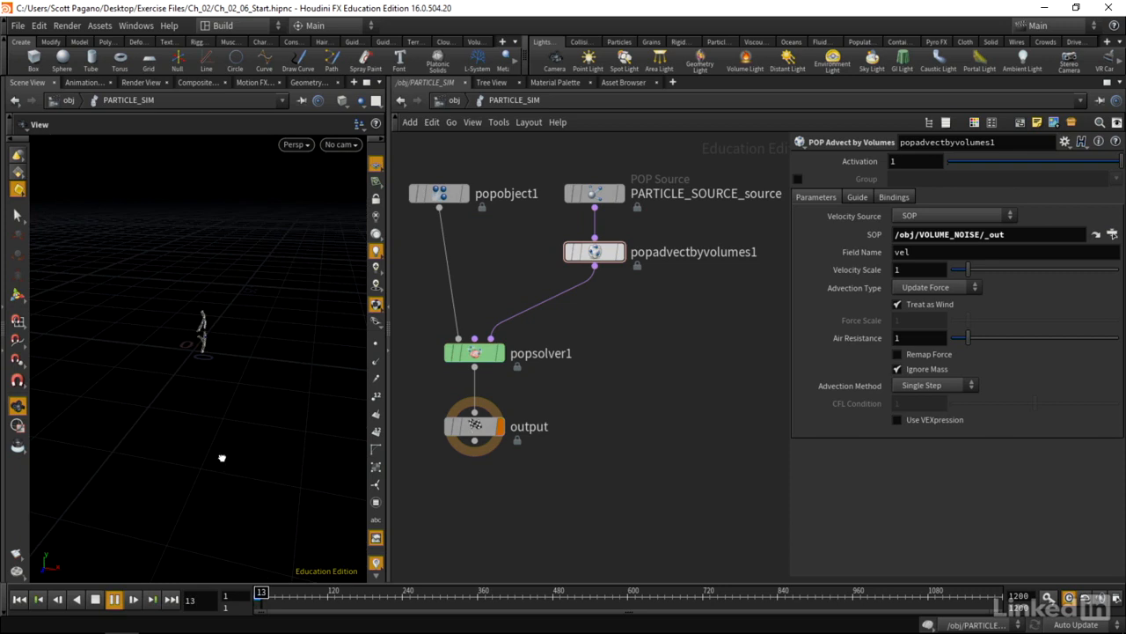
left_click_drag(222, 458, 326, 423)
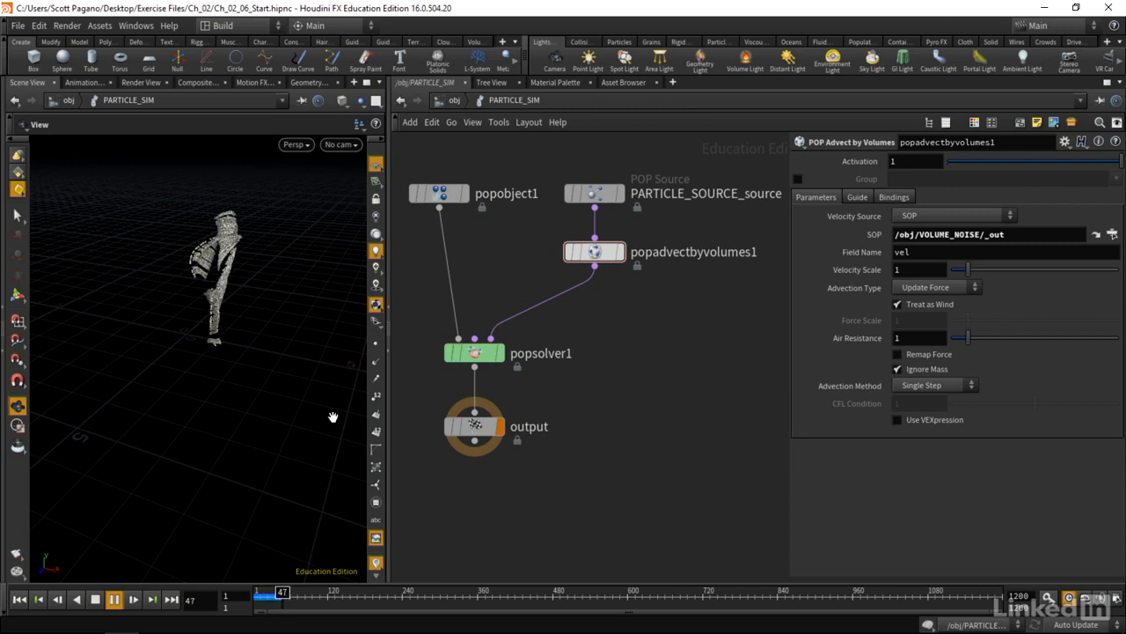
left_click(95, 598)
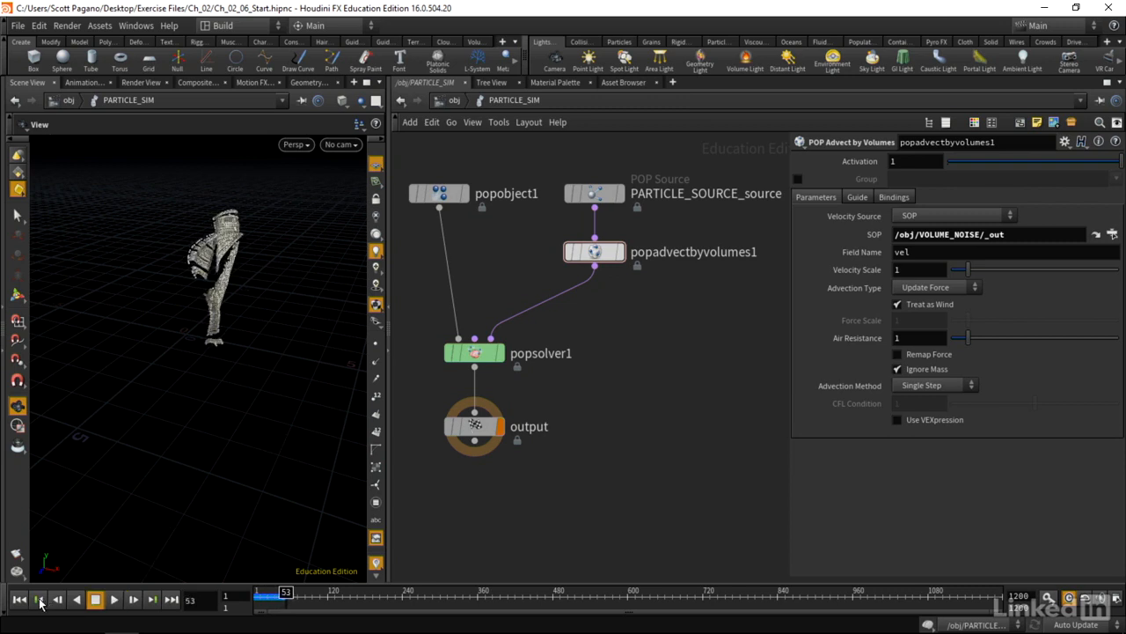
left_click(39, 599)
- Bypass popadvectbyvolumes1, play the simulation for comparison, rewind to the first frame, and re-enable the node
left_click(569, 252)
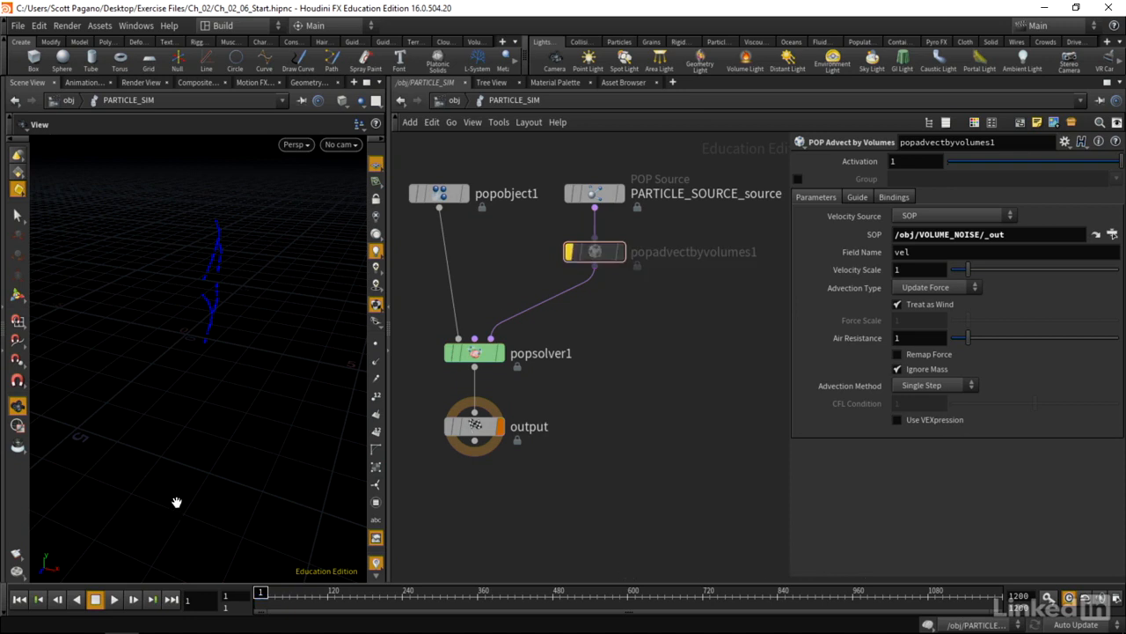
left_click(117, 599)
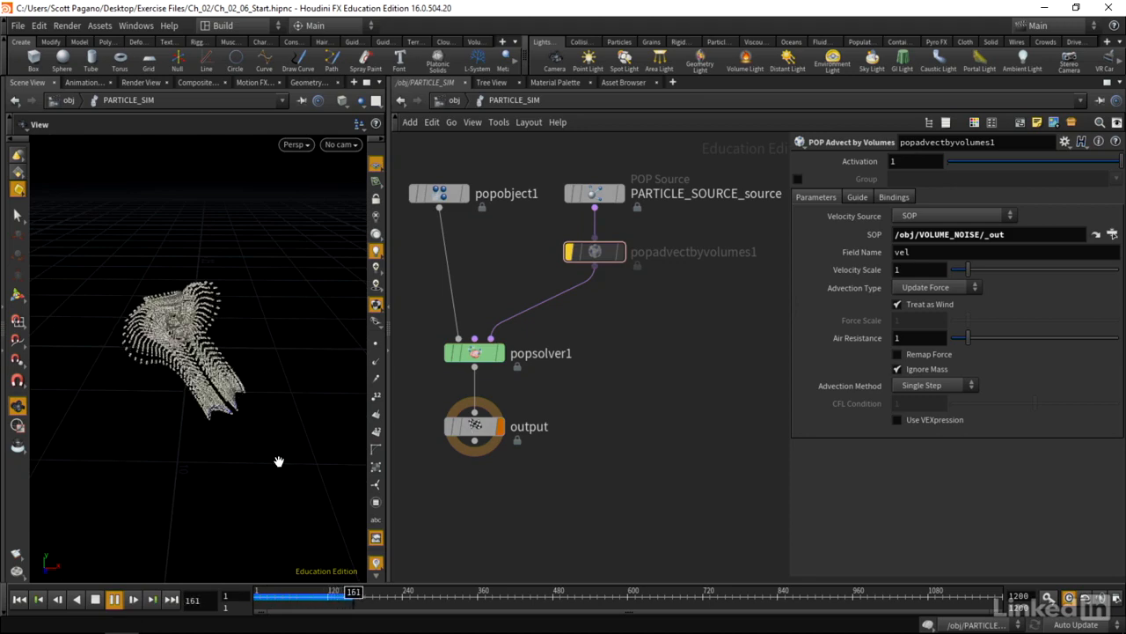
left_click(95, 599)
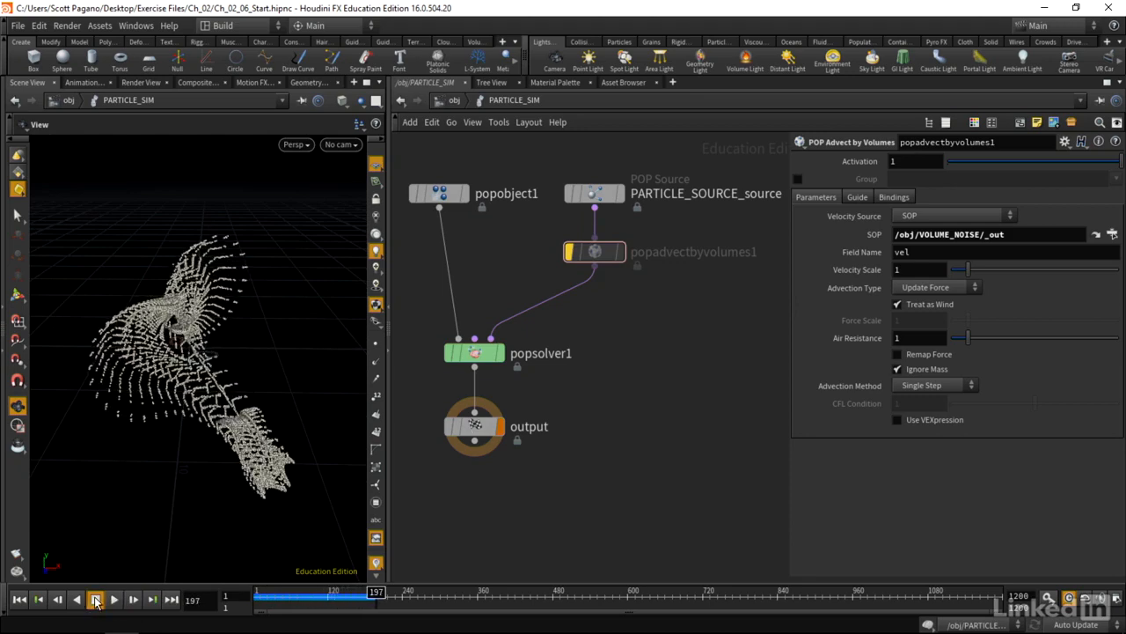
left_click(19, 599)
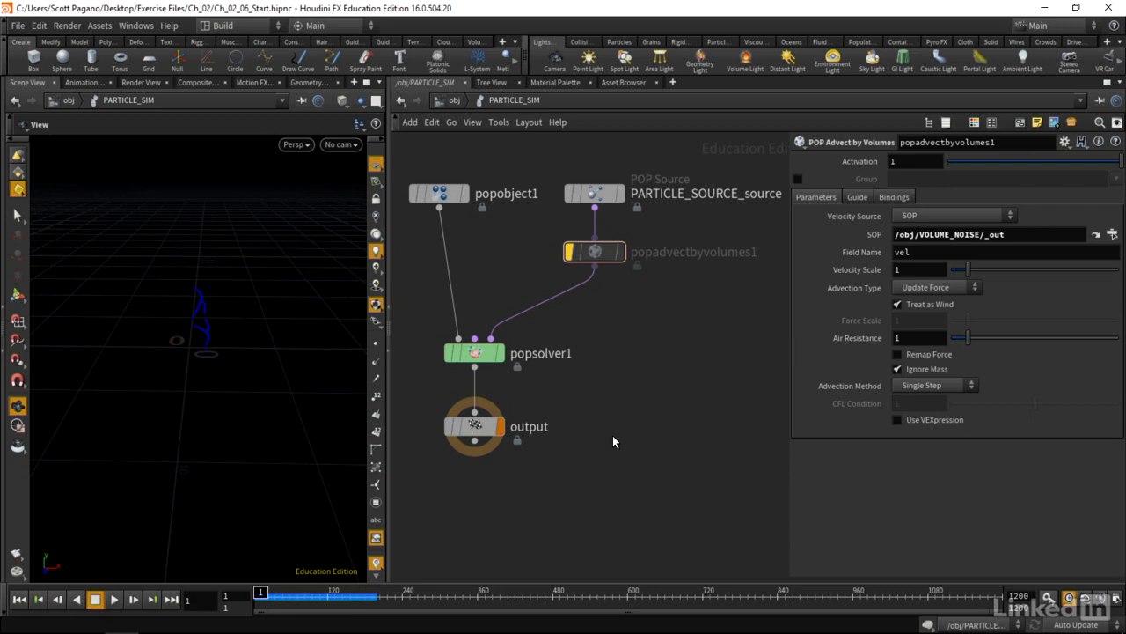
left_click(571, 254)
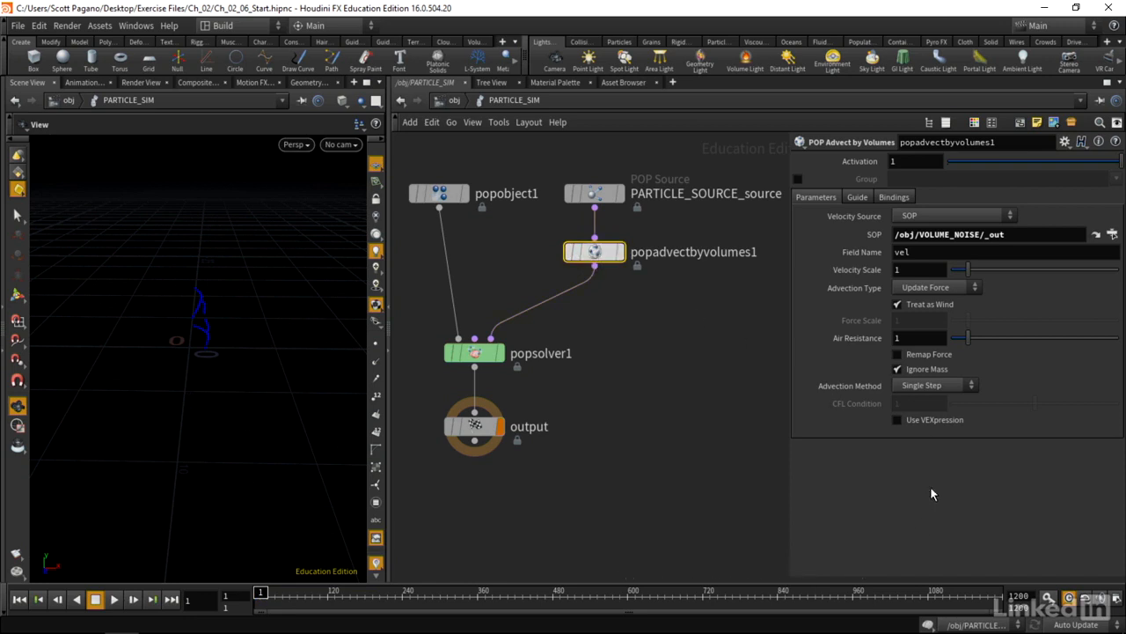
left_click(935, 419)
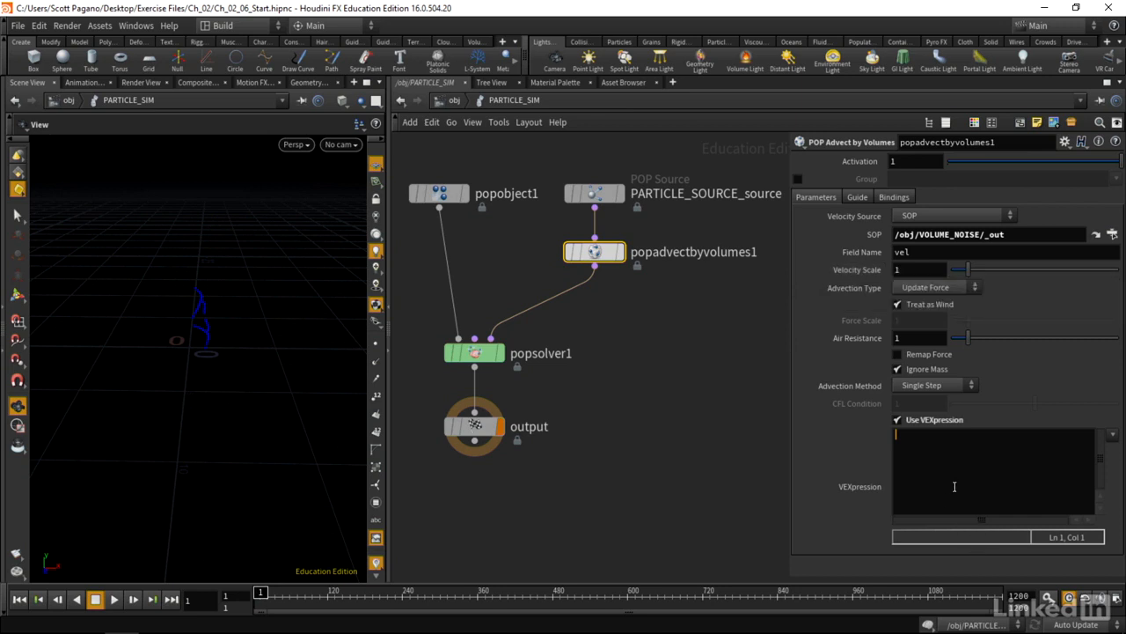
type("velscale *= fit0")
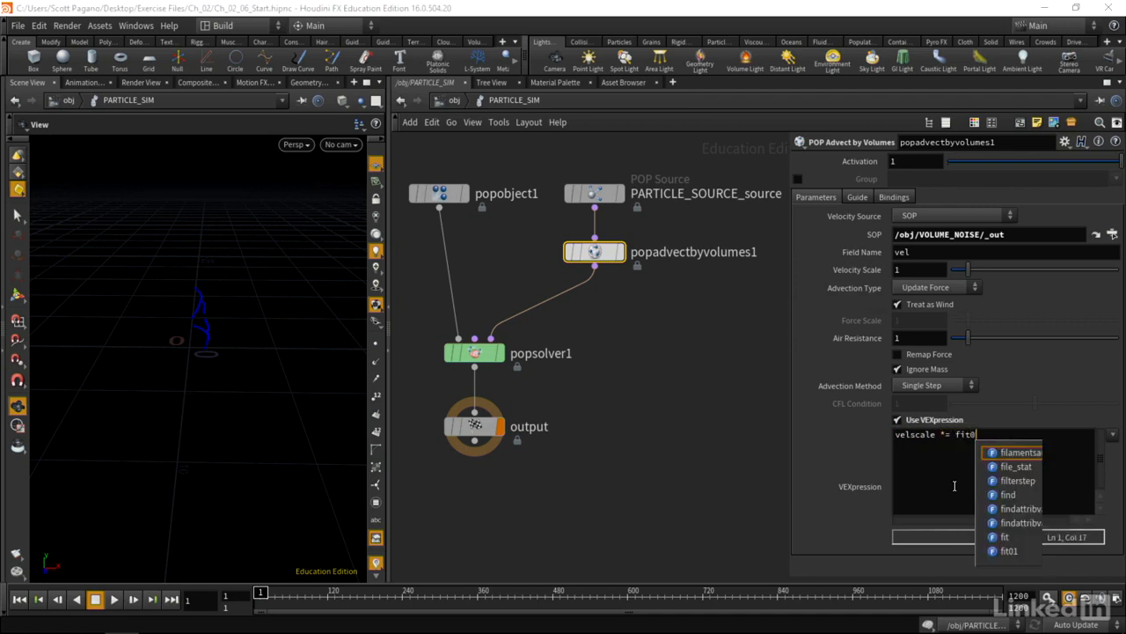
type("1(@n")
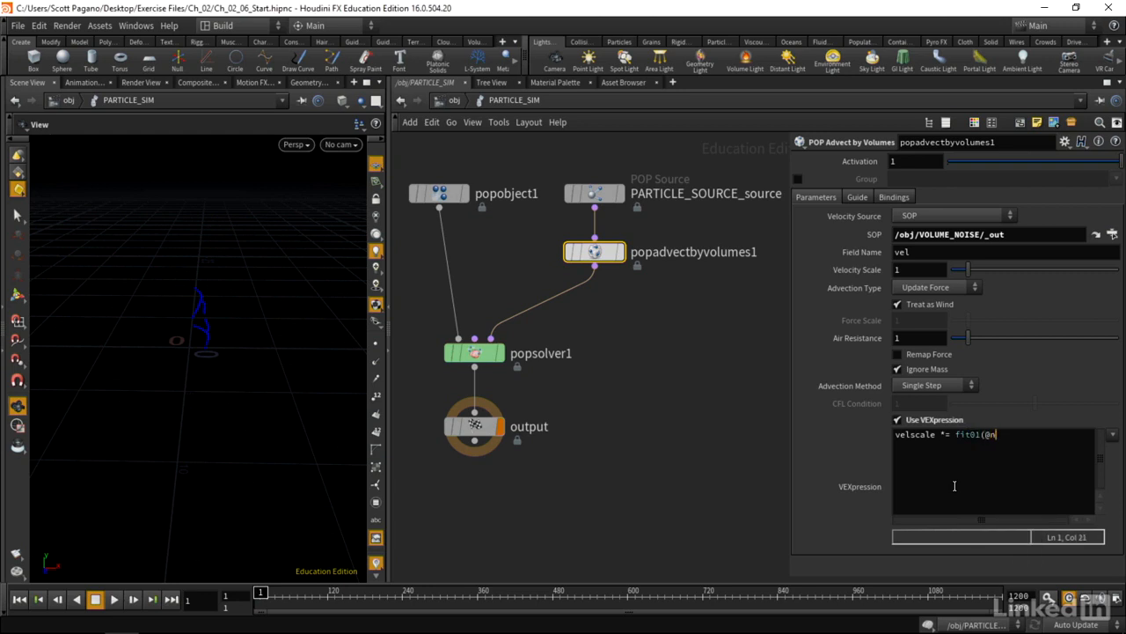
type("age,.2,3);")
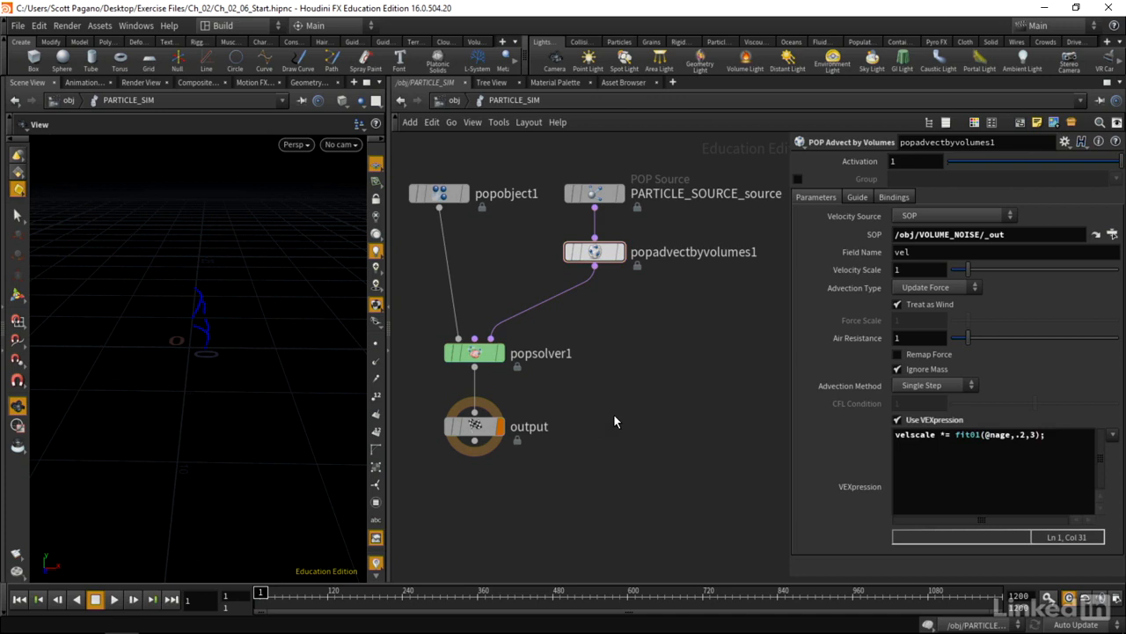
- Inside VOLUME_NOISE, set fluidsource1's Division Size to 1 and inspect the node's voxel information
key("u")
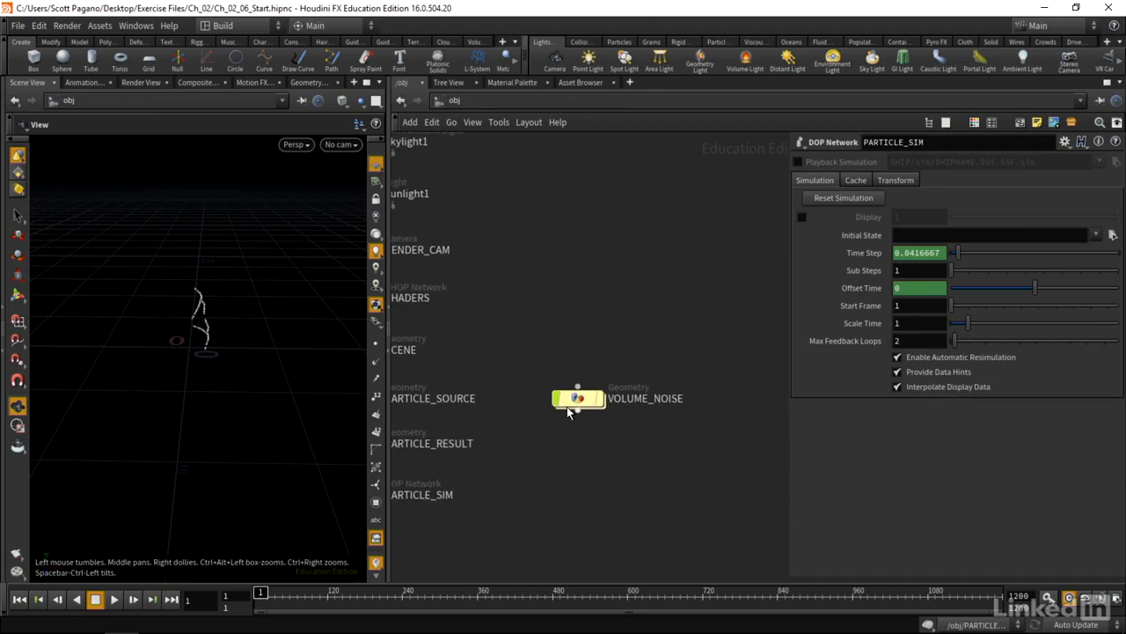
left_click(578, 399)
key("i")
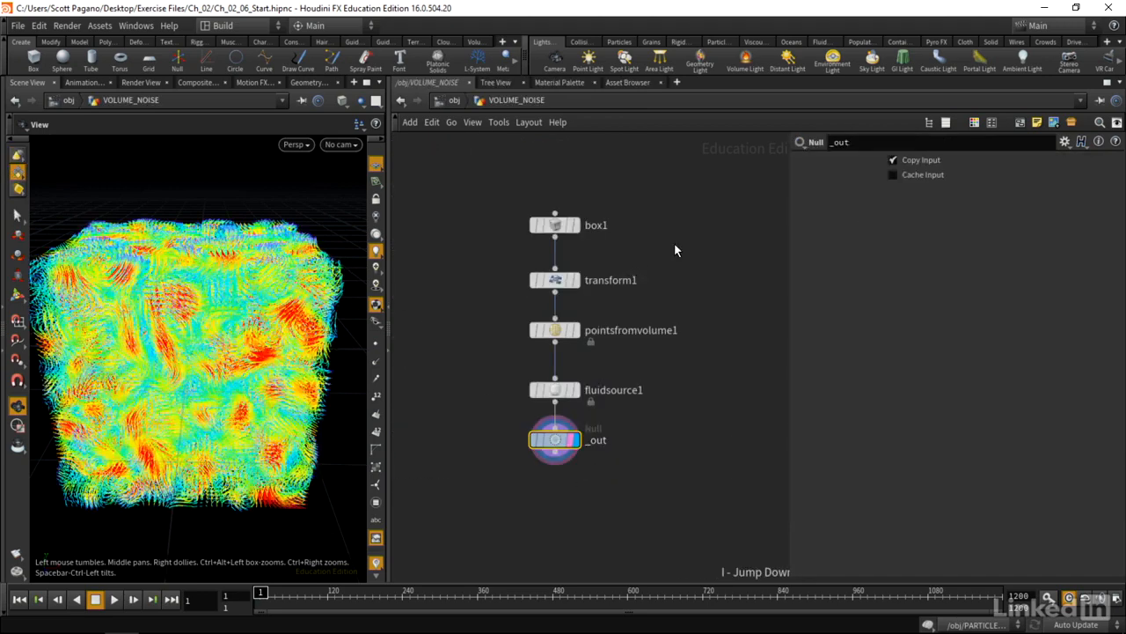
left_click(555, 390)
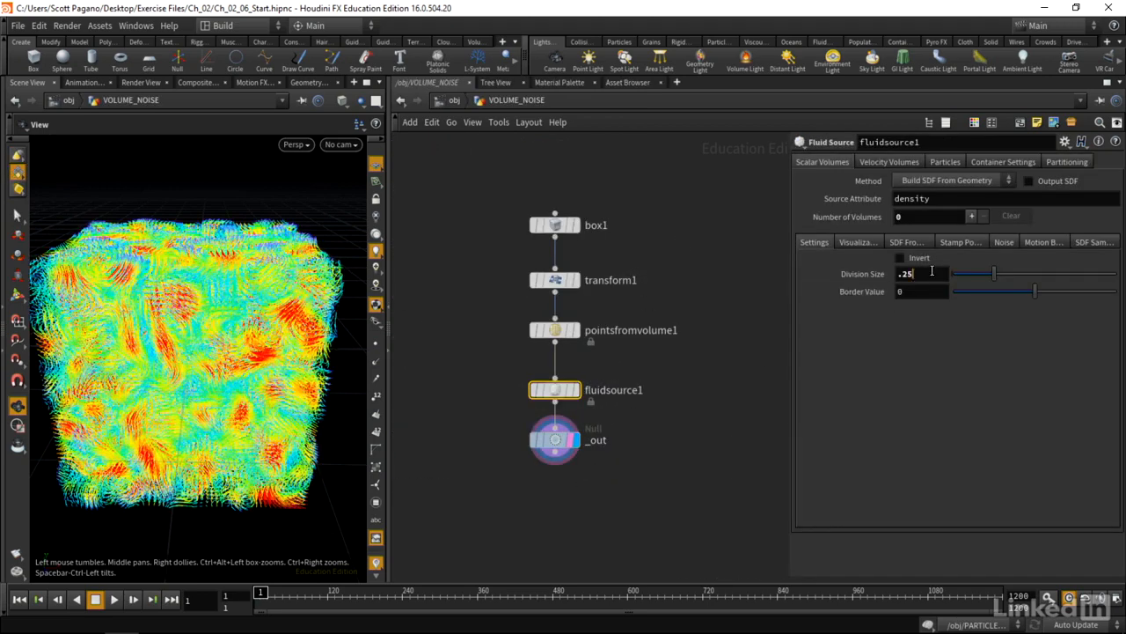
left_click_drag(919, 273, 844, 281)
type("1")
key("Return")
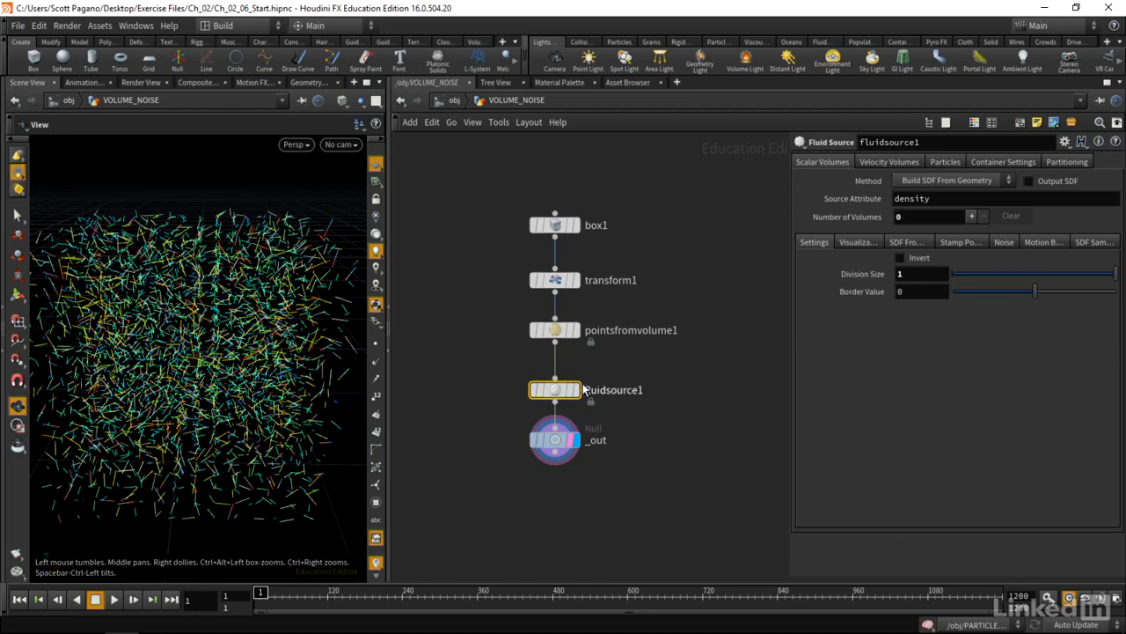
middle_click(558, 392)
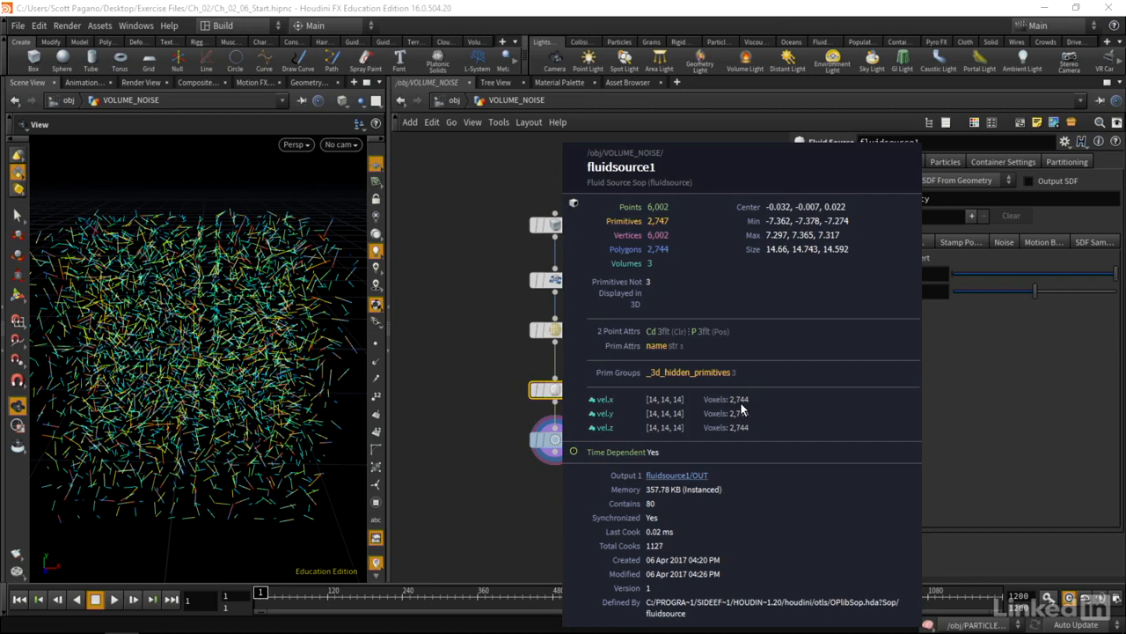
- Set fluidsource1's Division Size to .25 and inspect the node's voxel information again
type(".25")
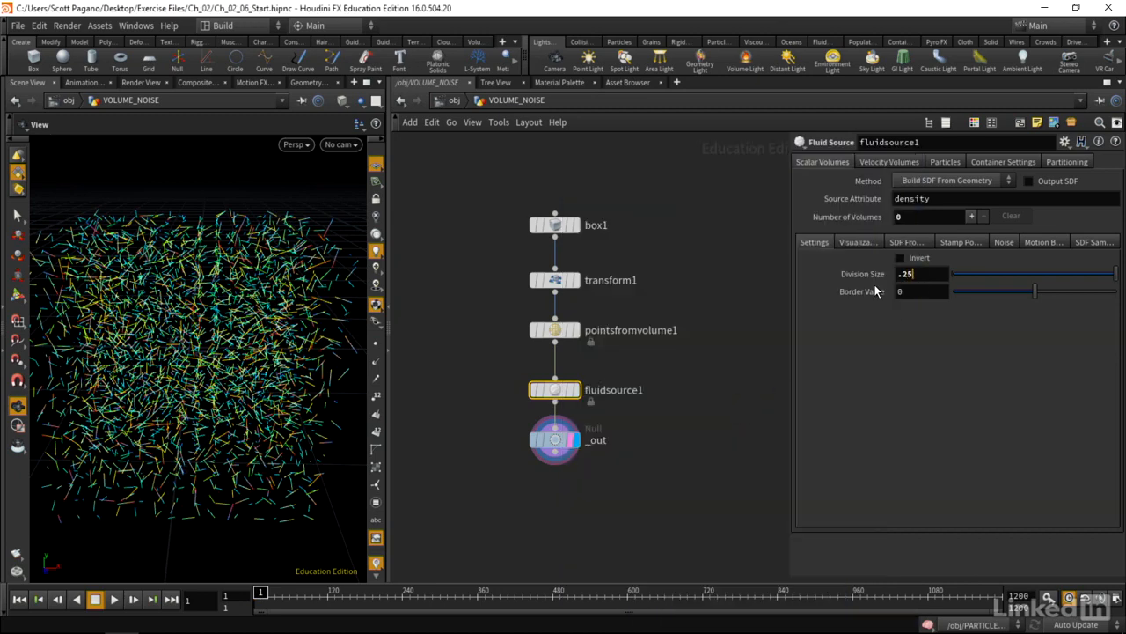
key("Return")
left_click(570, 391)
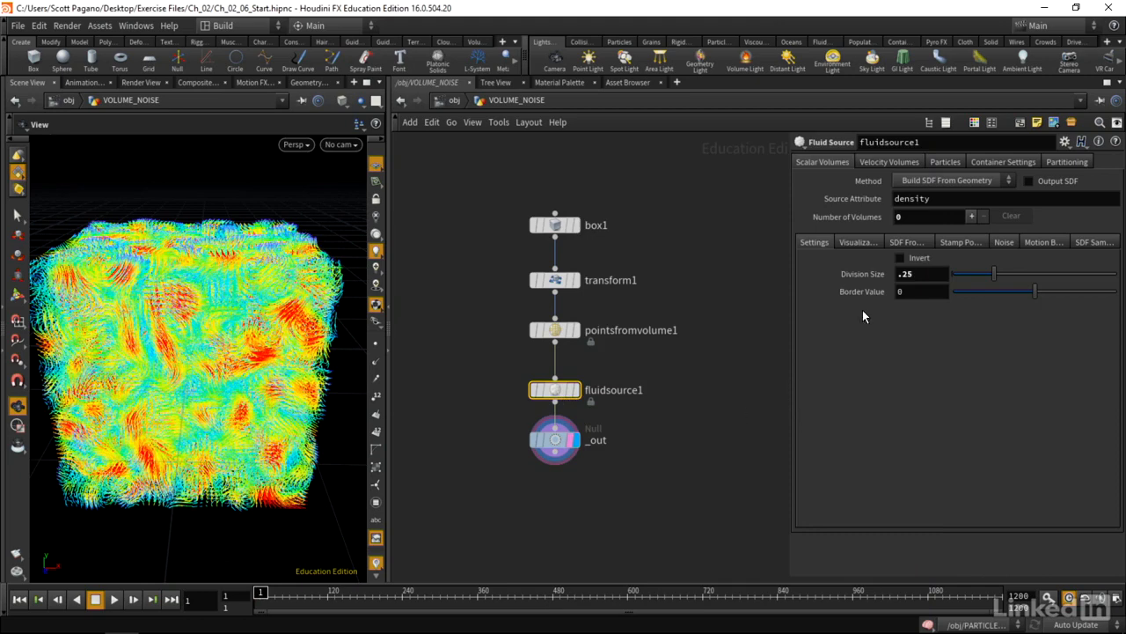
- Coarsen the velocity volume by setting fluidsource1's Division Size to 1
left_click(920, 274)
type("1")
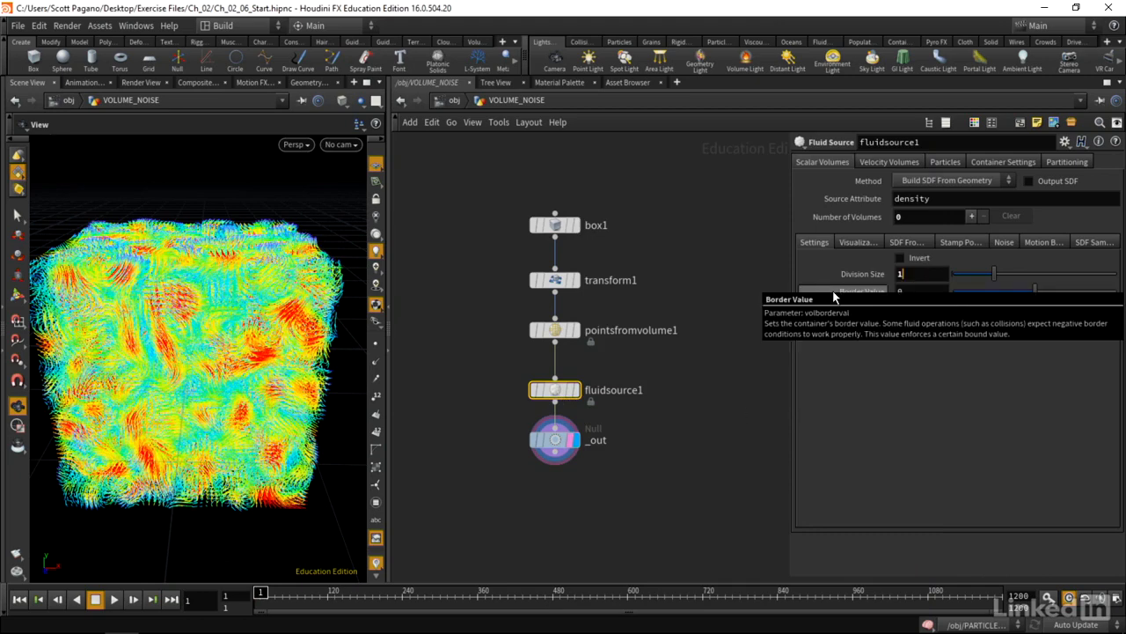
key("Return")
- Return to PARTICLE_SIM, enlarge the viewport, play the simulation to examine the particle motion, and rewind to the first frame
key("u")
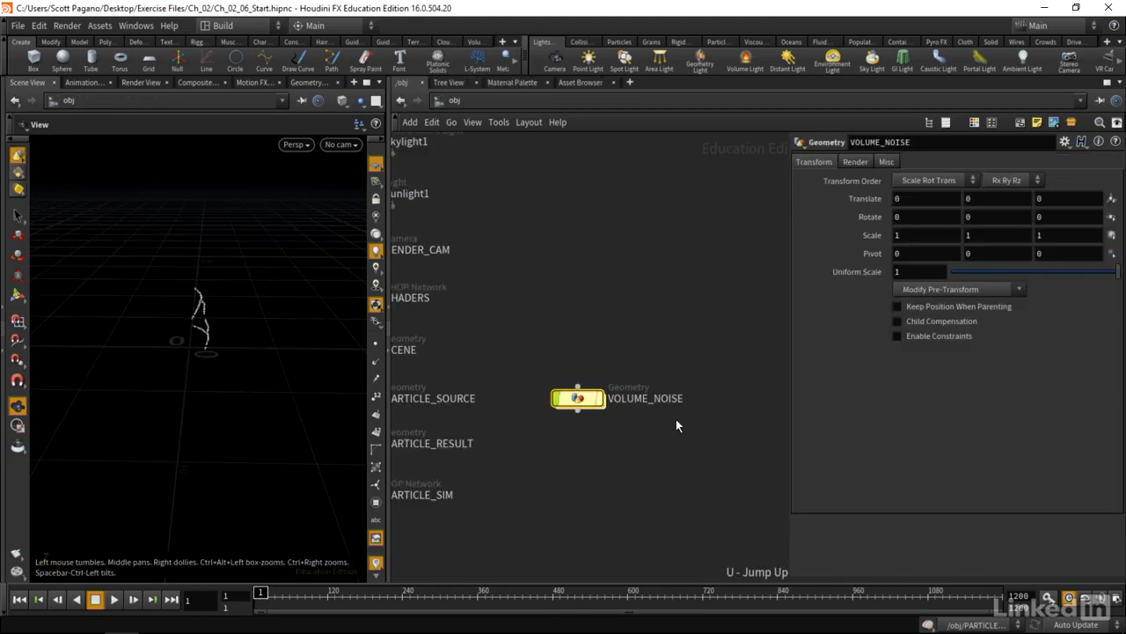
key("i")
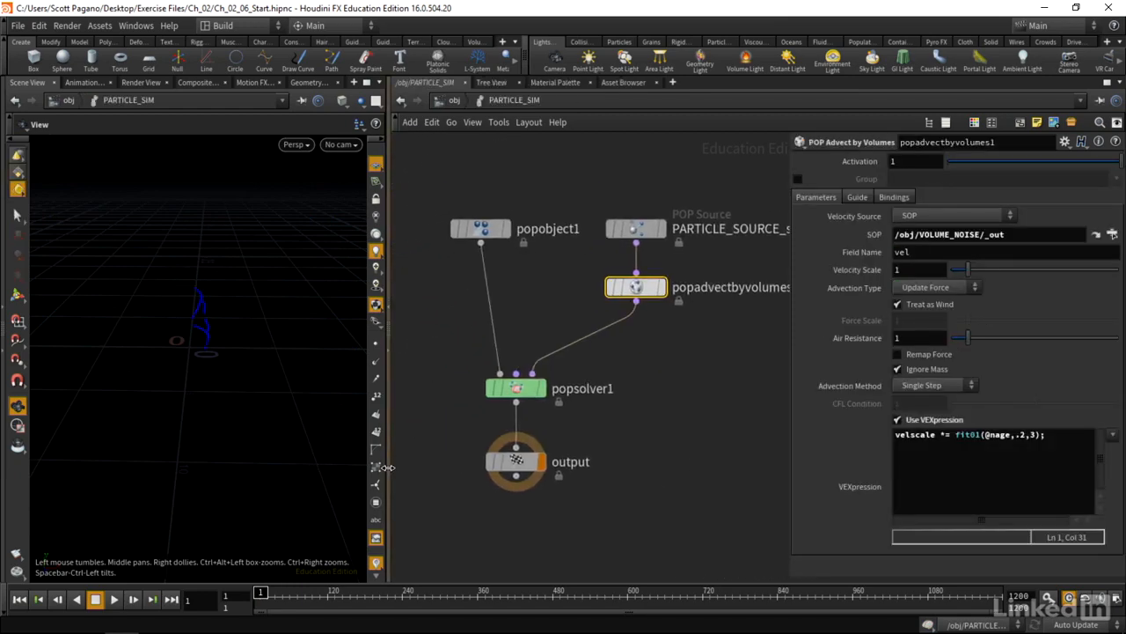
left_click_drag(387, 468, 493, 467)
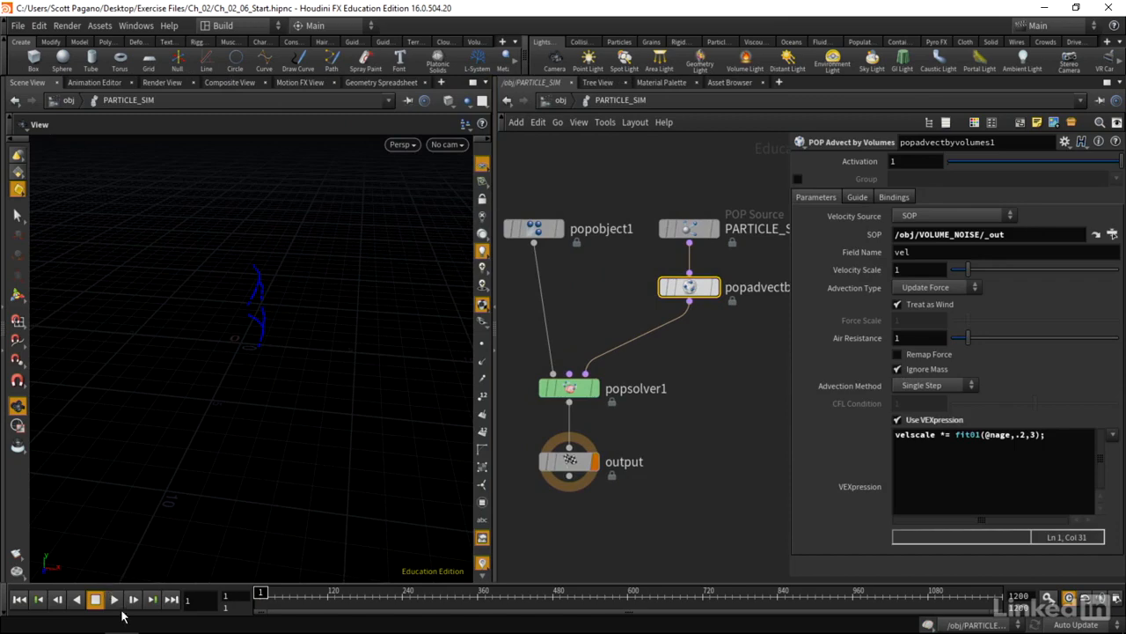
left_click(114, 599)
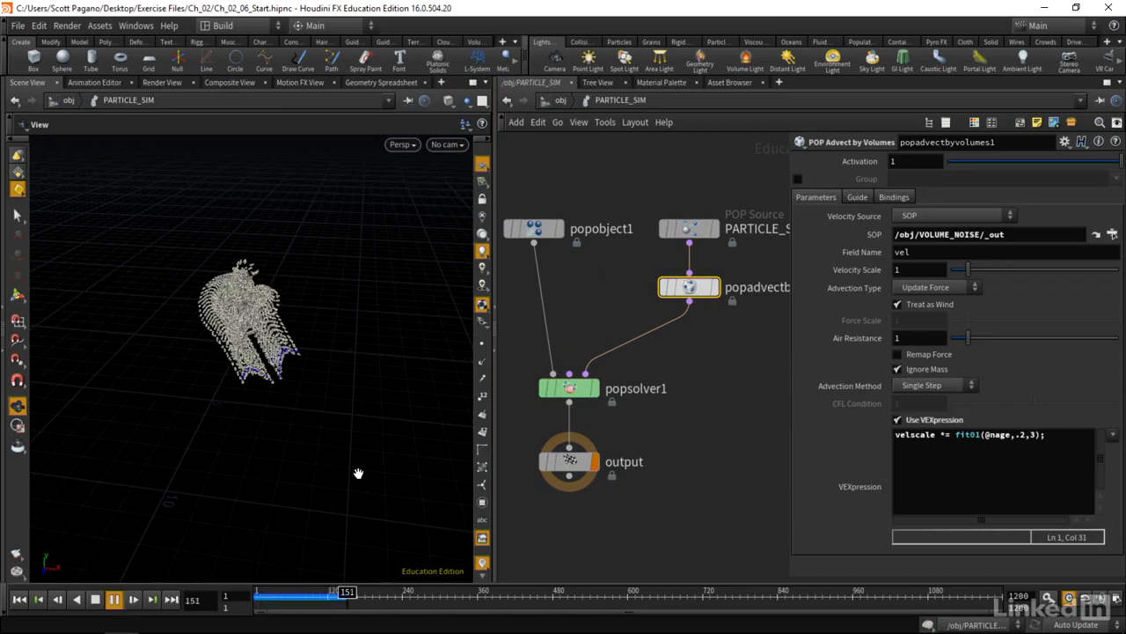
left_click_drag(358, 474, 365, 390)
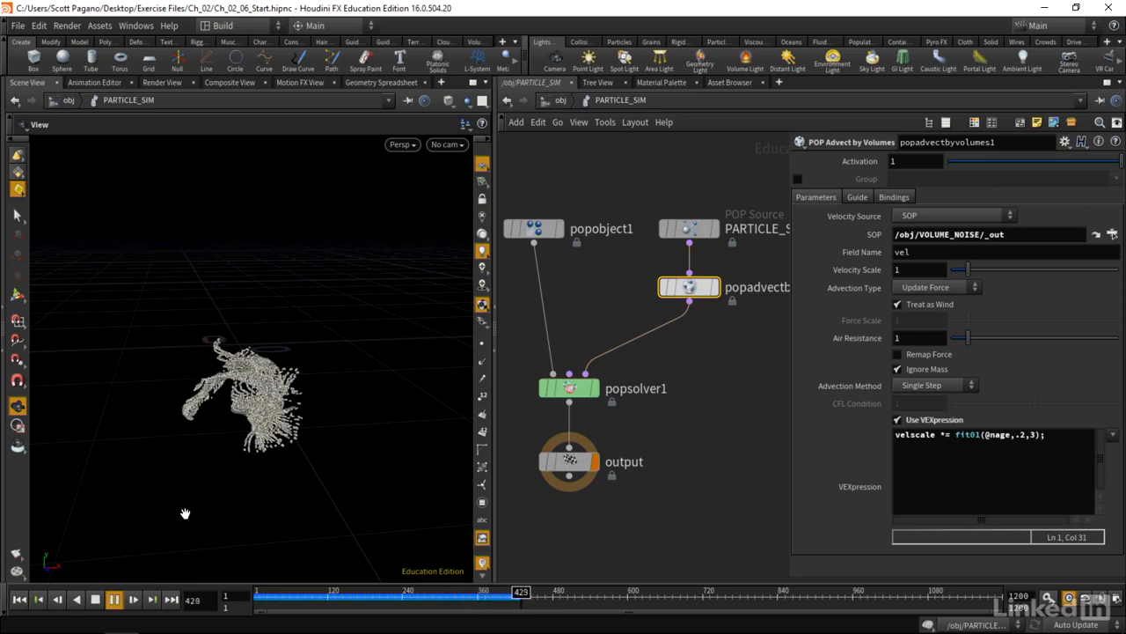
left_click(95, 599)
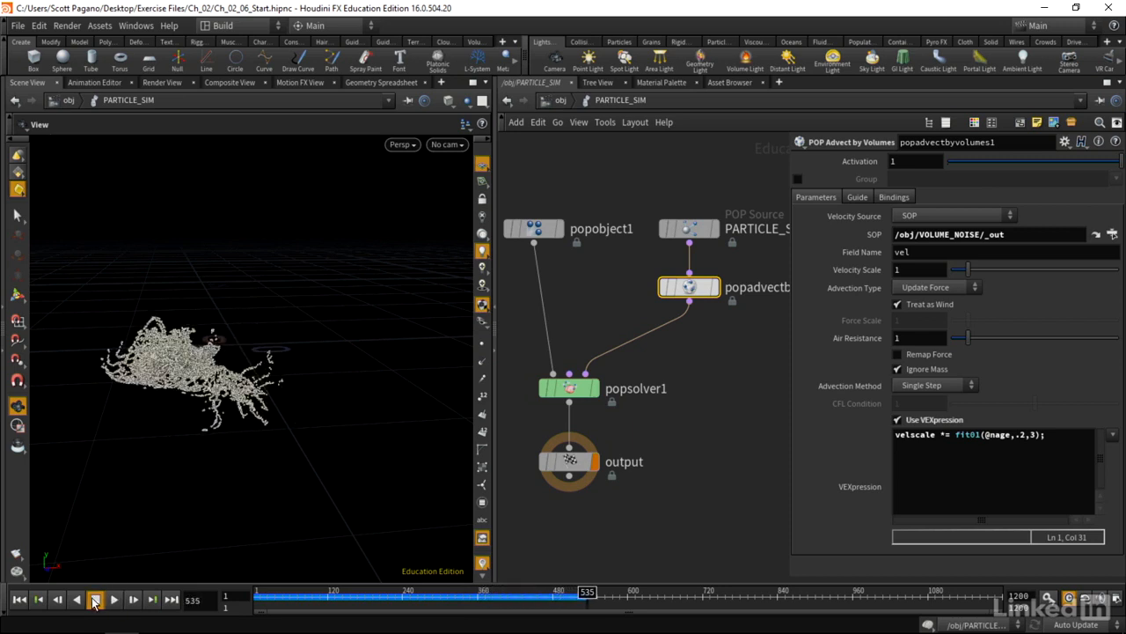
left_click(20, 601)
- Reopen VOLUME_NOISE, set fluidsource1's Division Size to .25, and return to the object level
left_click(675, 498)
key("u")
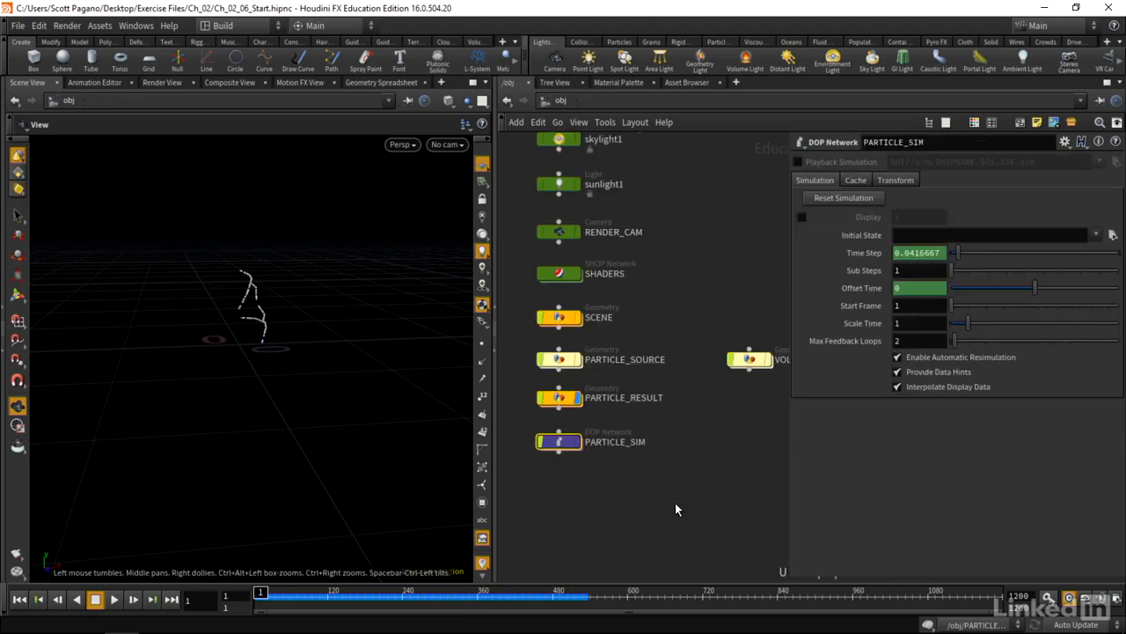
double_click(612, 375)
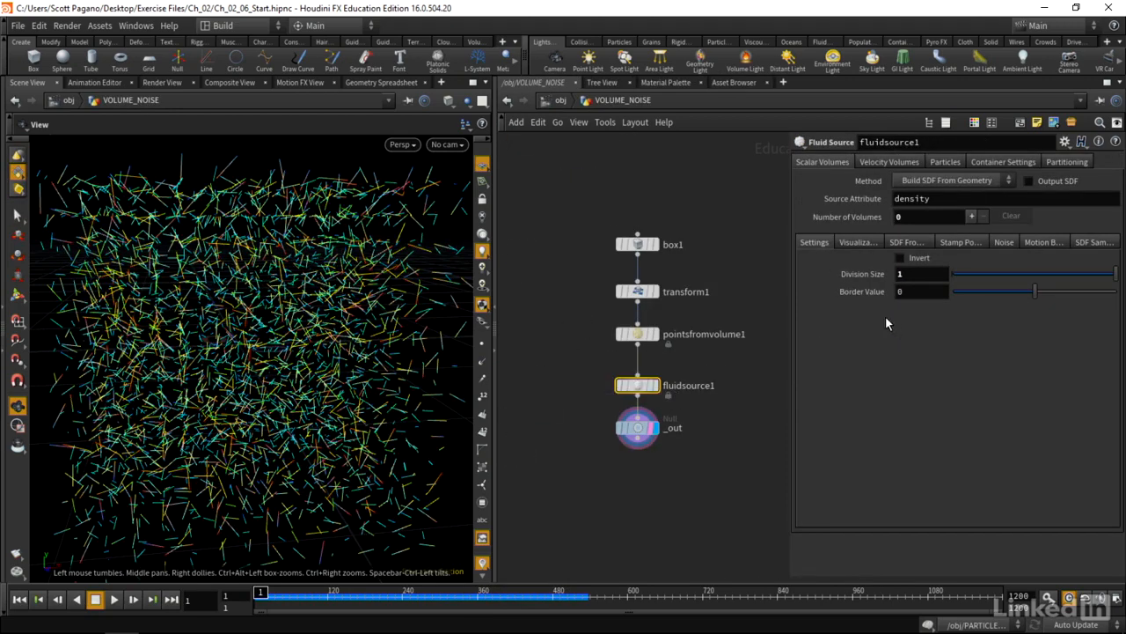
left_click(902, 273)
type(".25")
key("Return")
key("u")
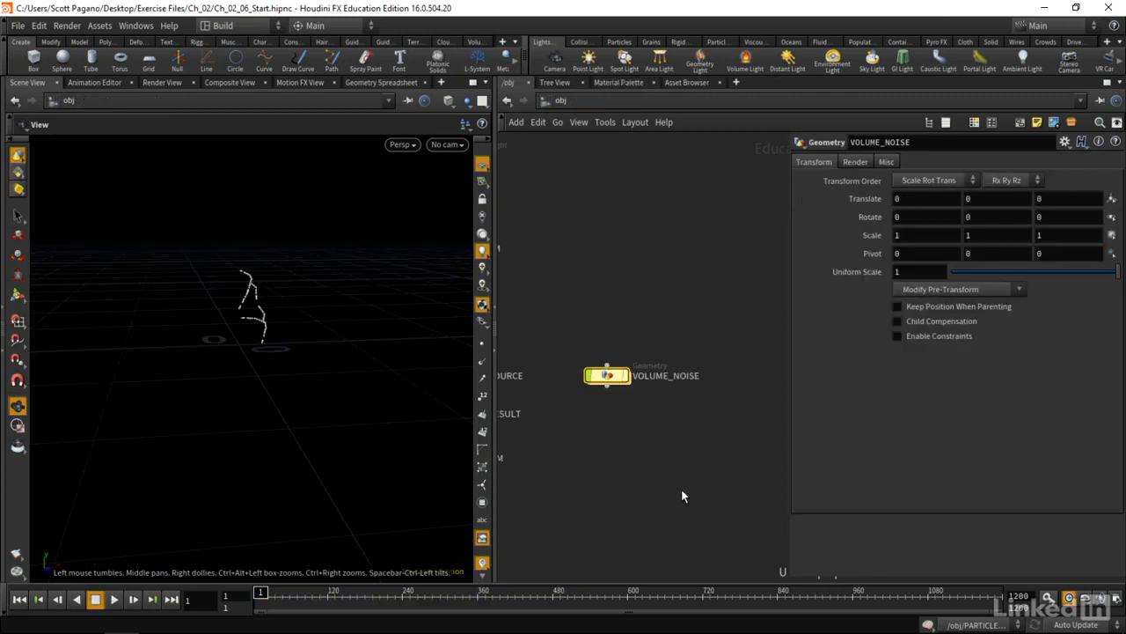